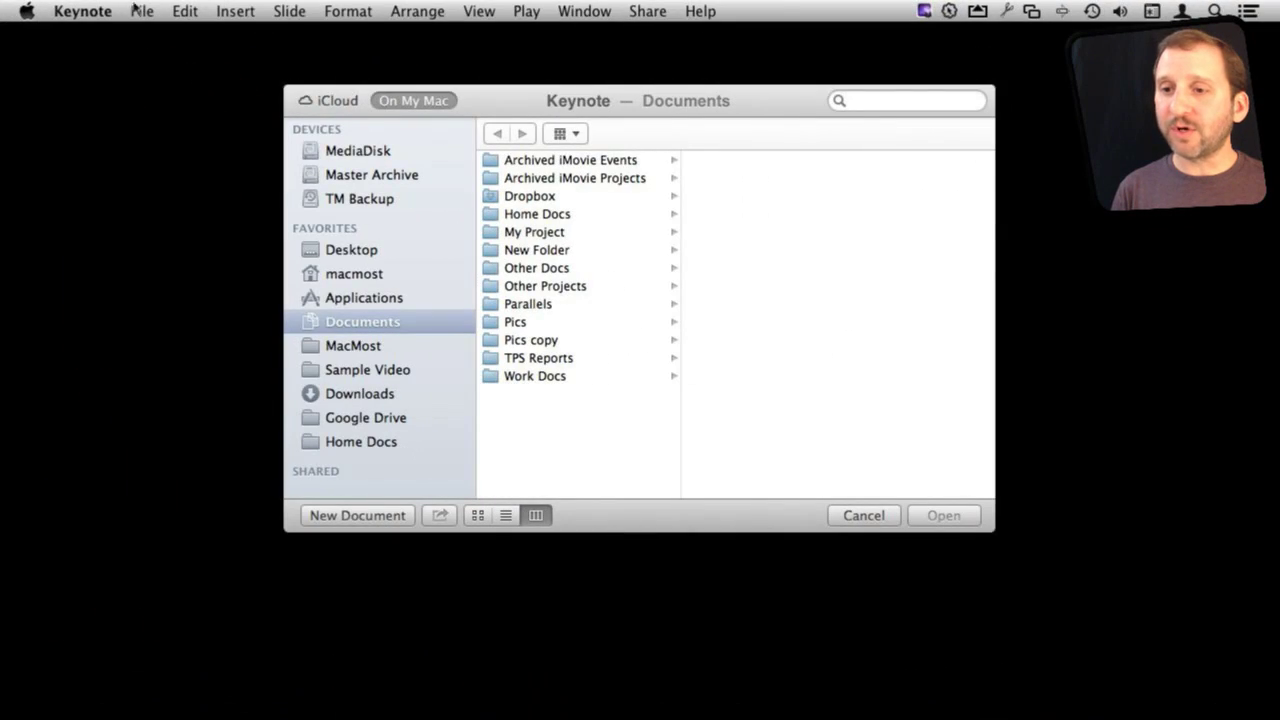
Create a new presentation from the Black theme at a slide size of 1280 x 720
left_click(141, 11)
left_click(163, 57)
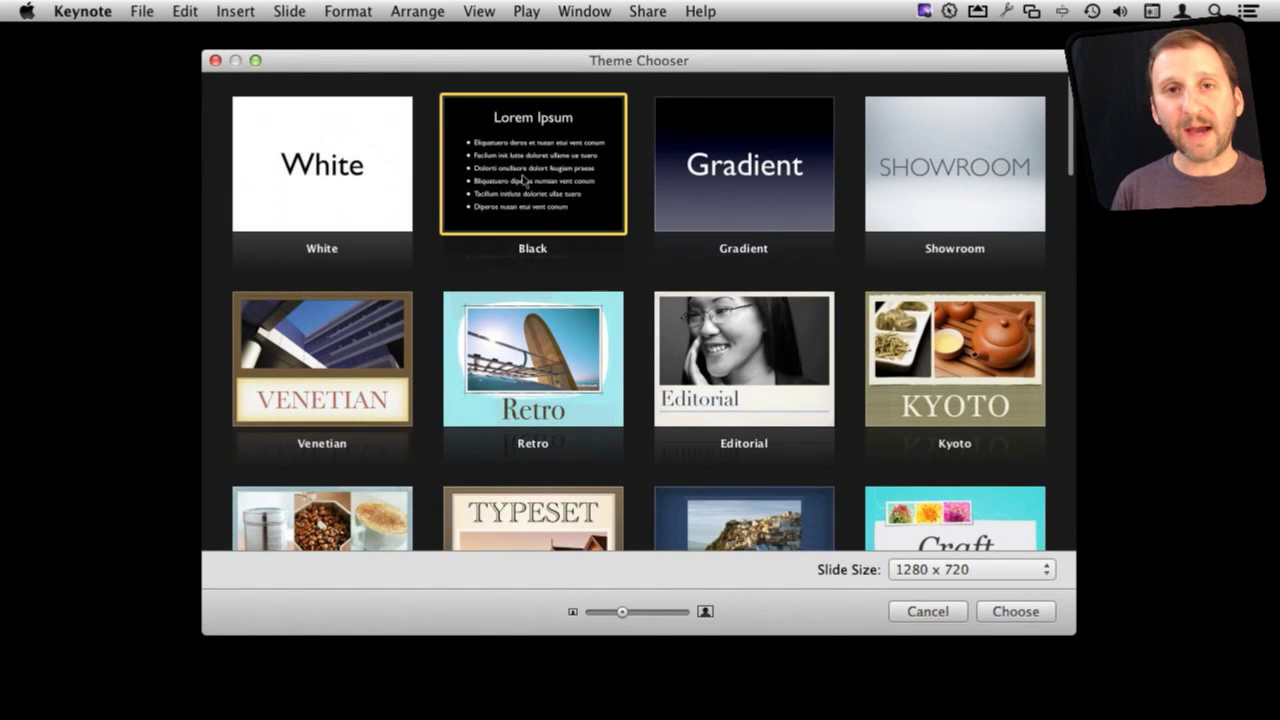
double_click(524, 180)
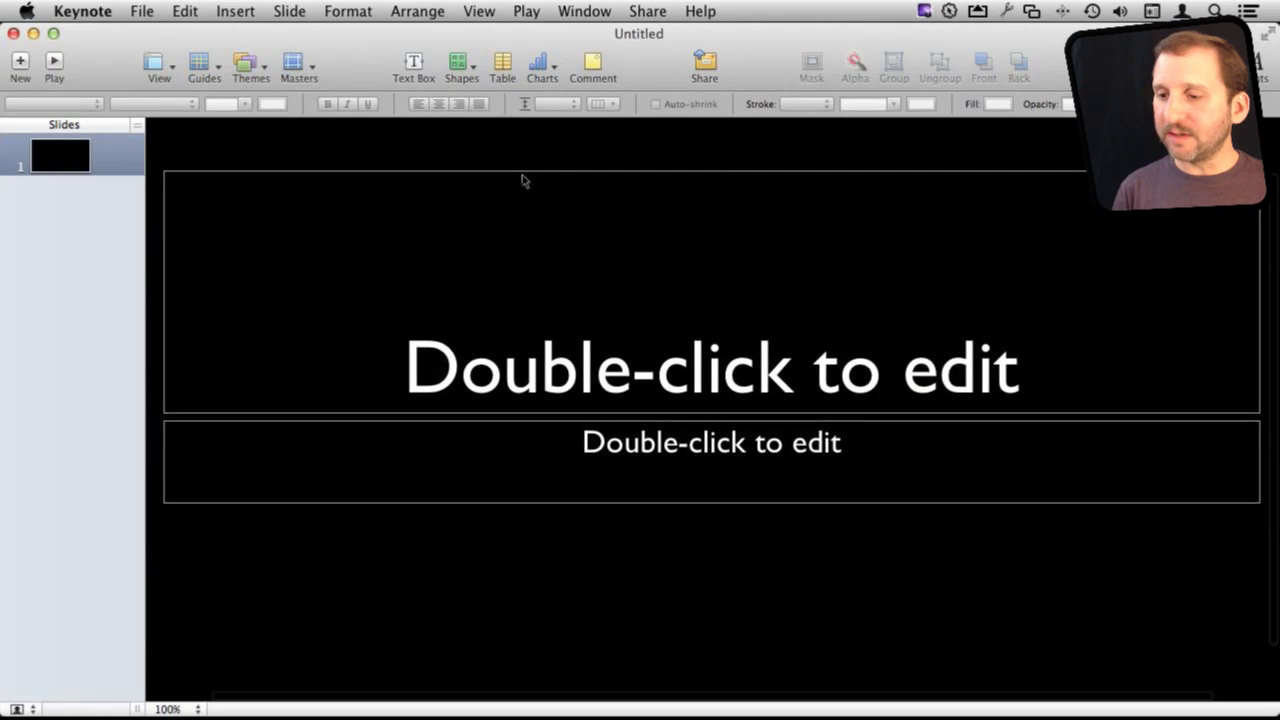
Delete the title and subtitle placeholders from the first slide
left_click(463, 283)
key("Delete")
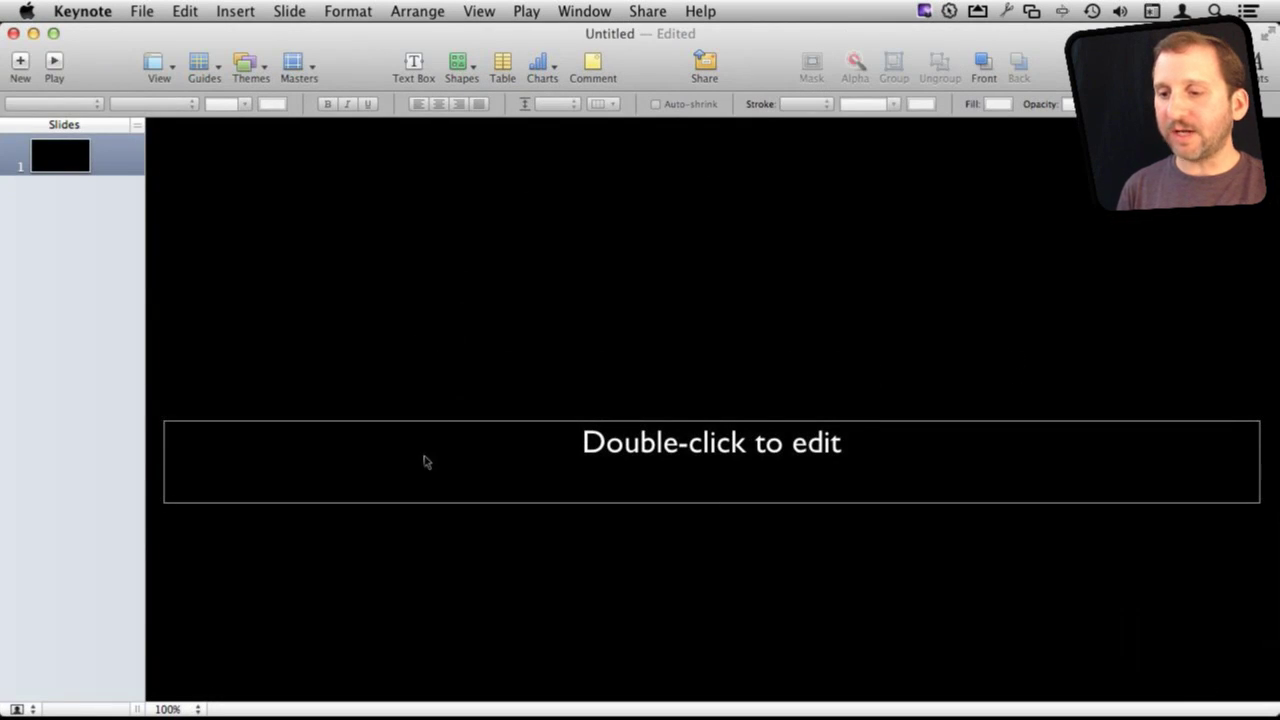
left_click(424, 461)
key("Delete")
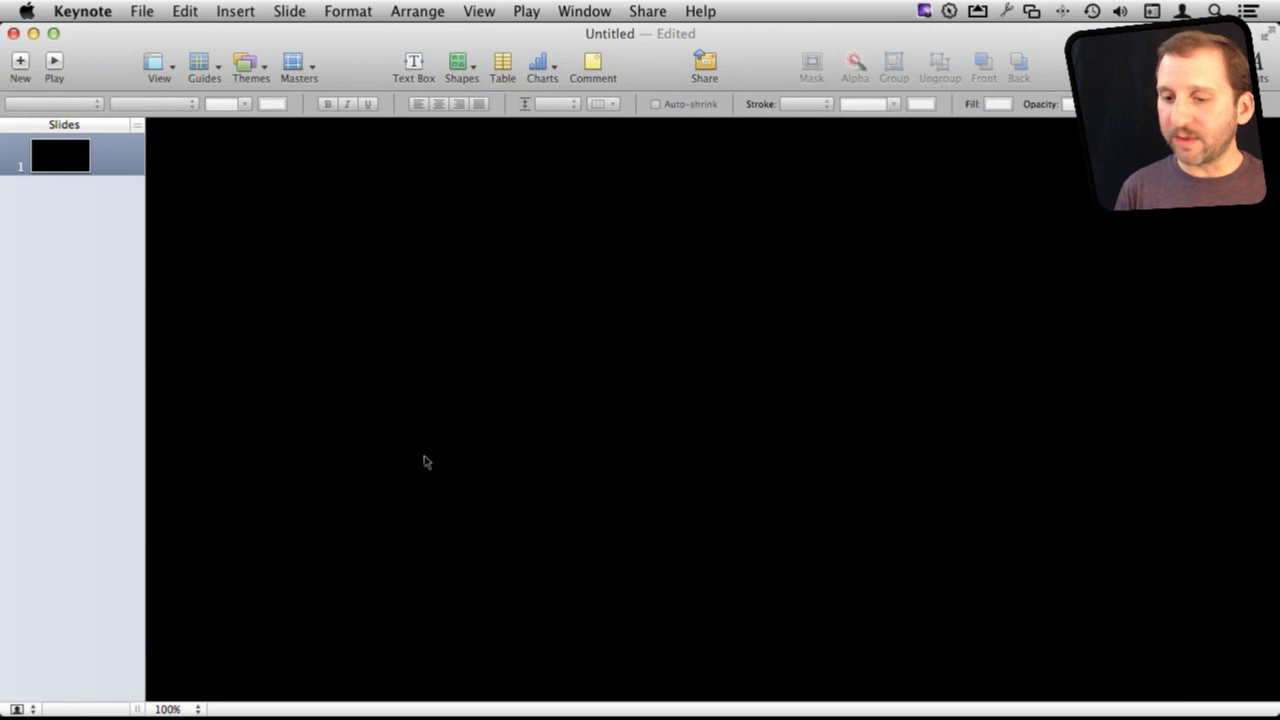
Insert MyStream_0.mov through MyStream_3.mov from the Episode 753 folder onto the blank slide
left_click(188, 706)
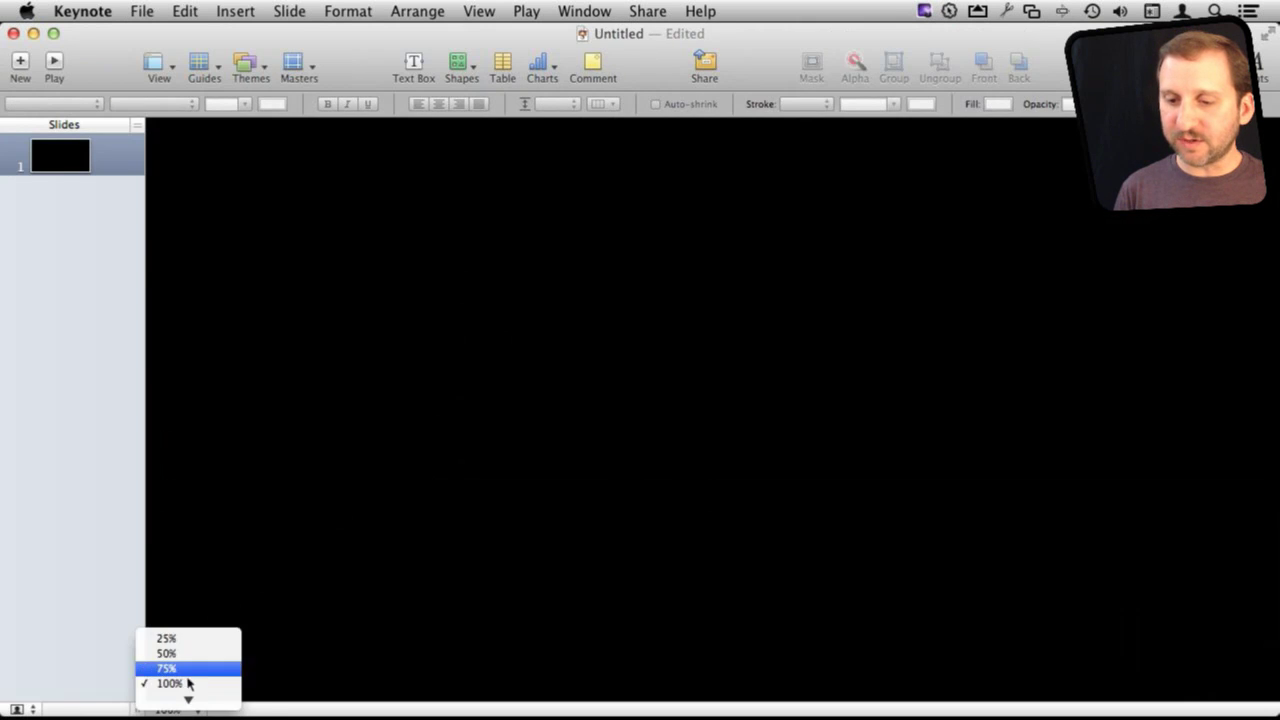
left_click(188, 674)
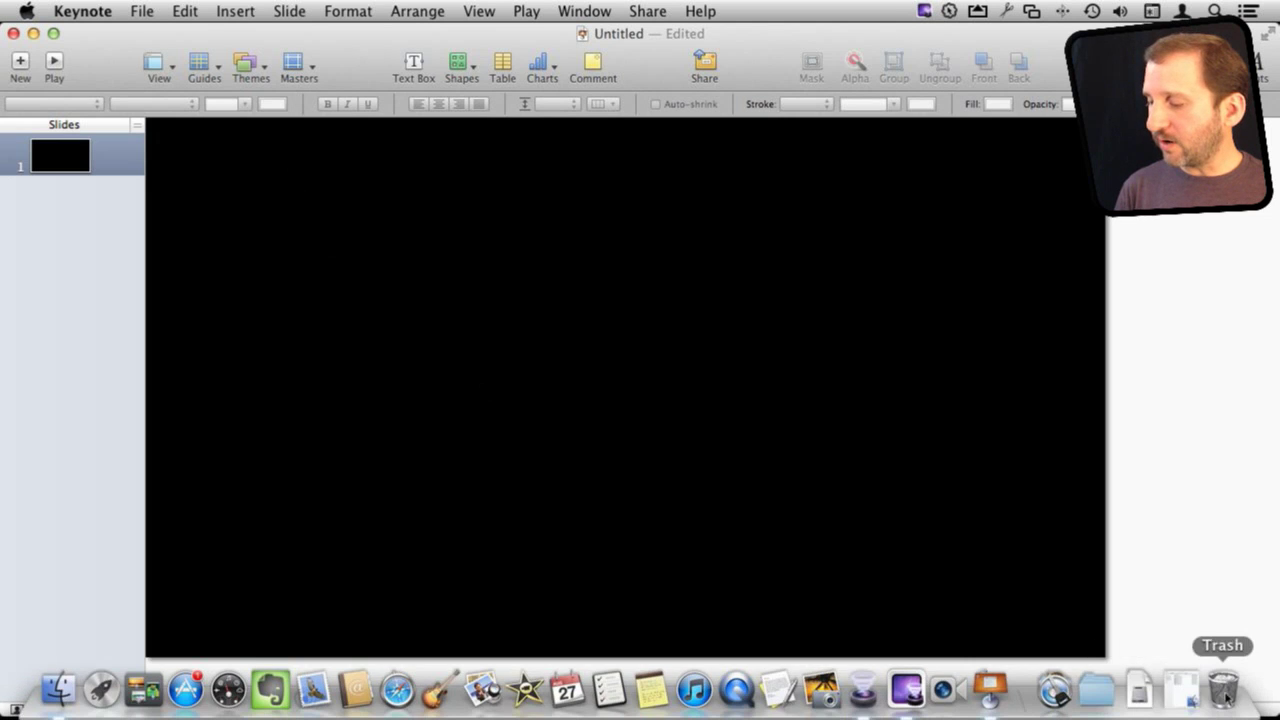
left_click(1165, 690)
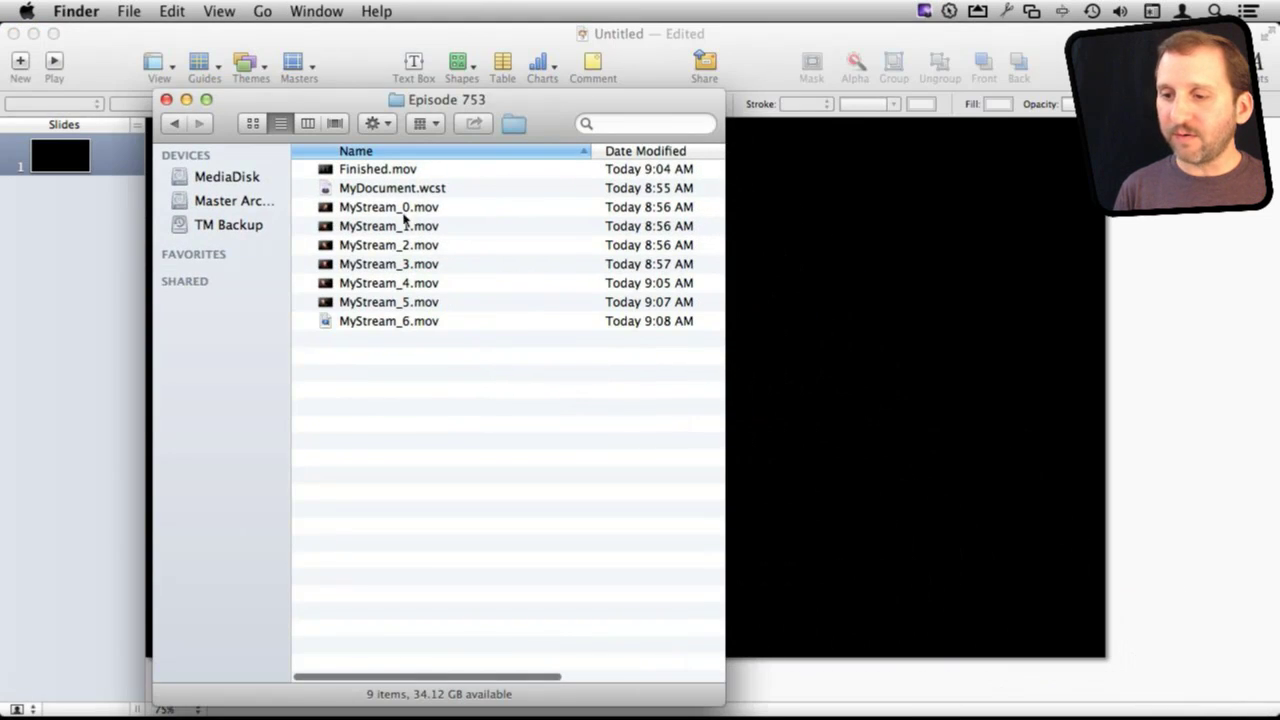
left_click(405, 212)
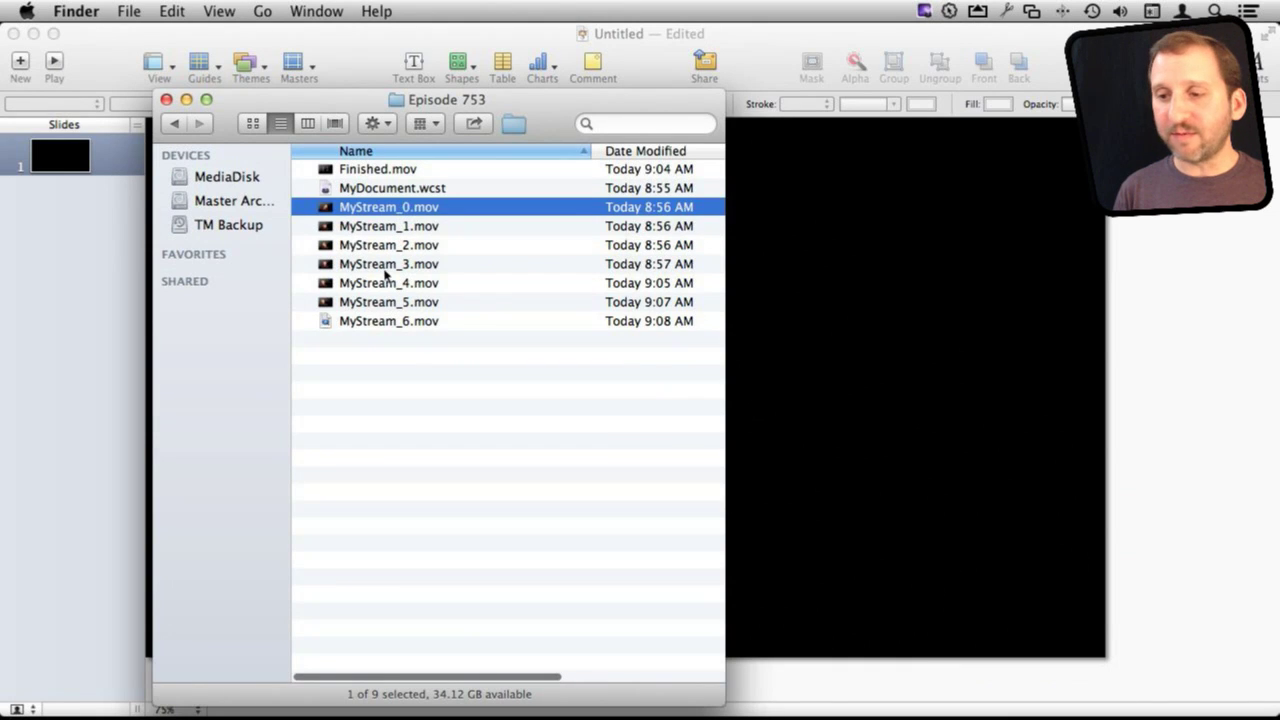
left_click(387, 265, "shift")
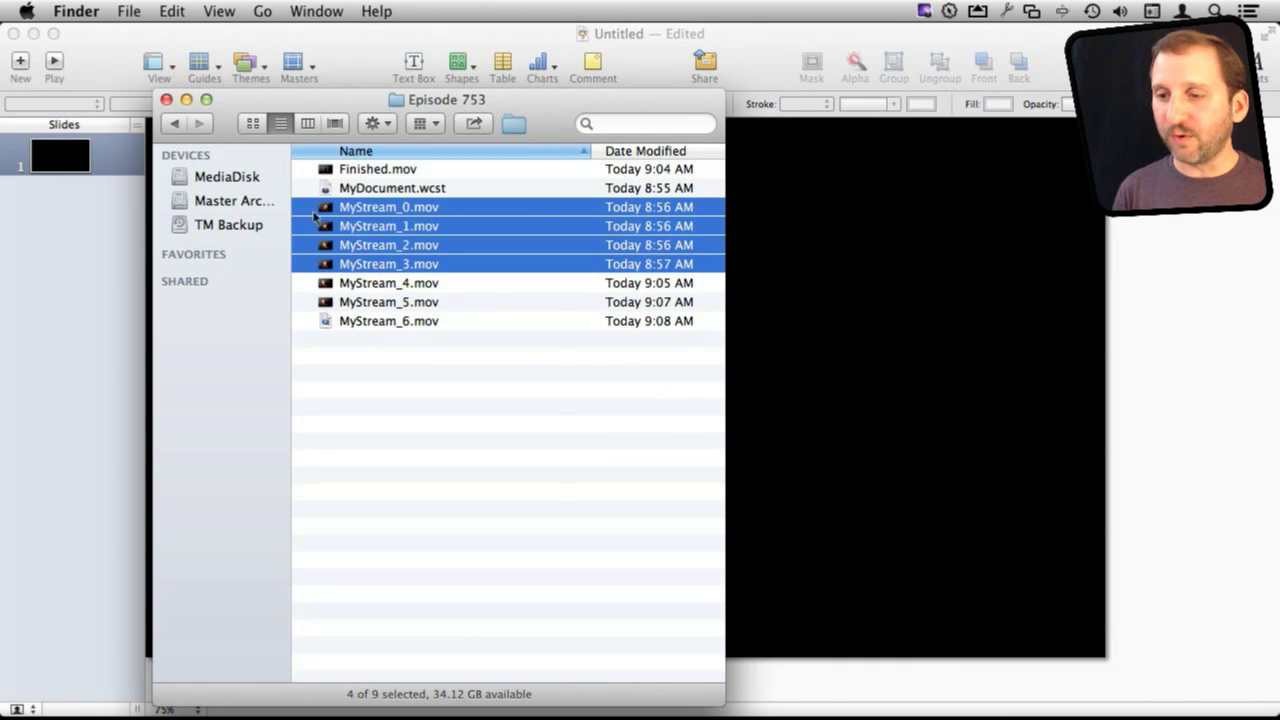
left_click_drag(333, 215, 824, 308)
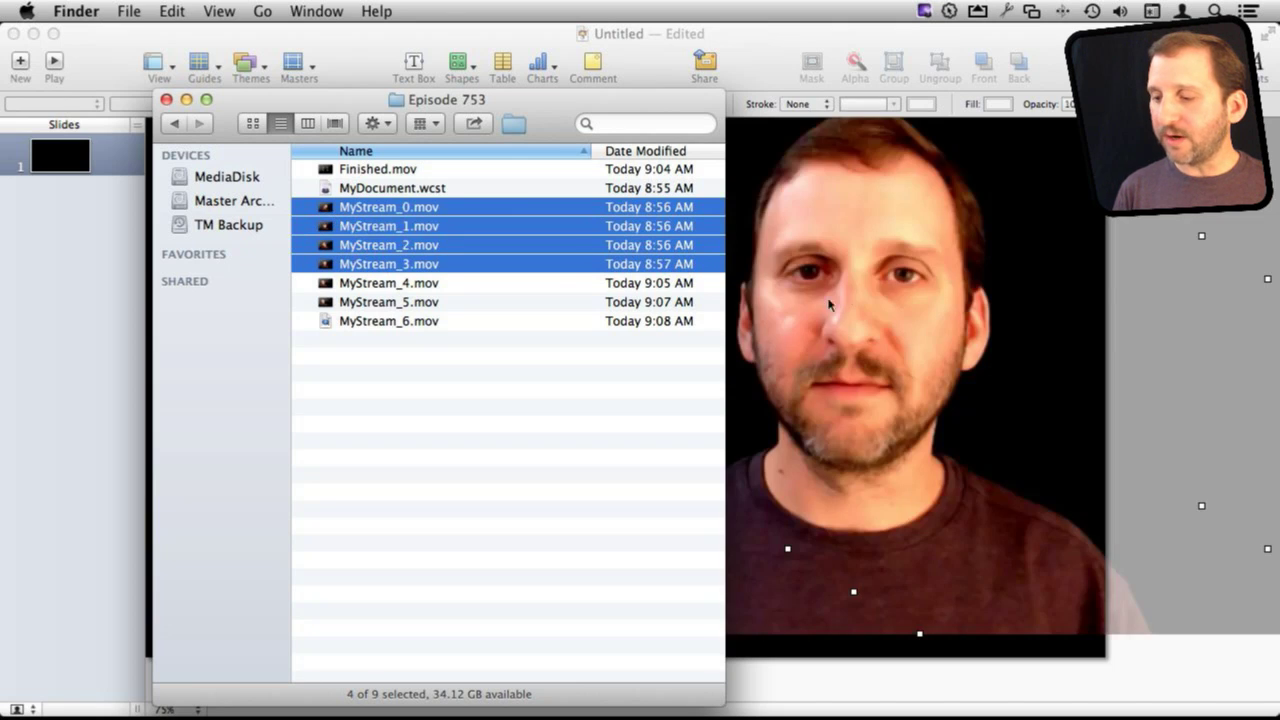
left_click(832, 304)
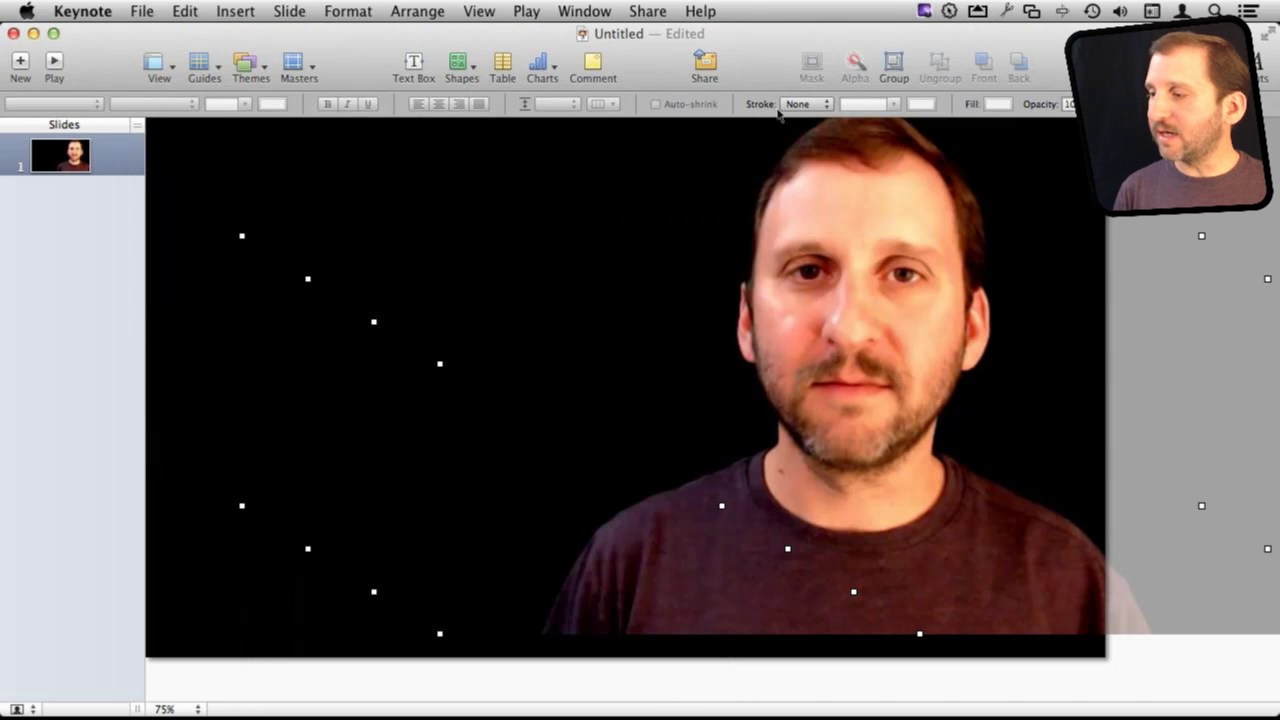
Resize all four selected movies to a width of 360 px with proportions constrained
key("alt+super+i")
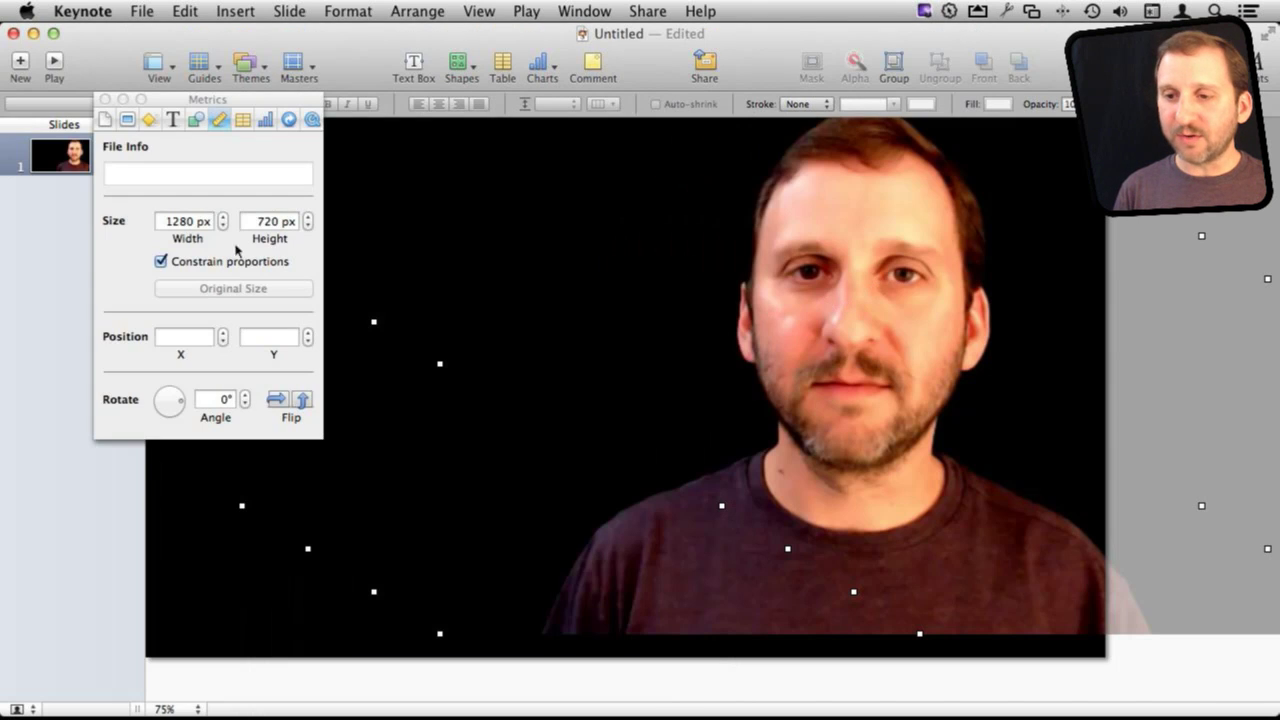
double_click(184, 228)
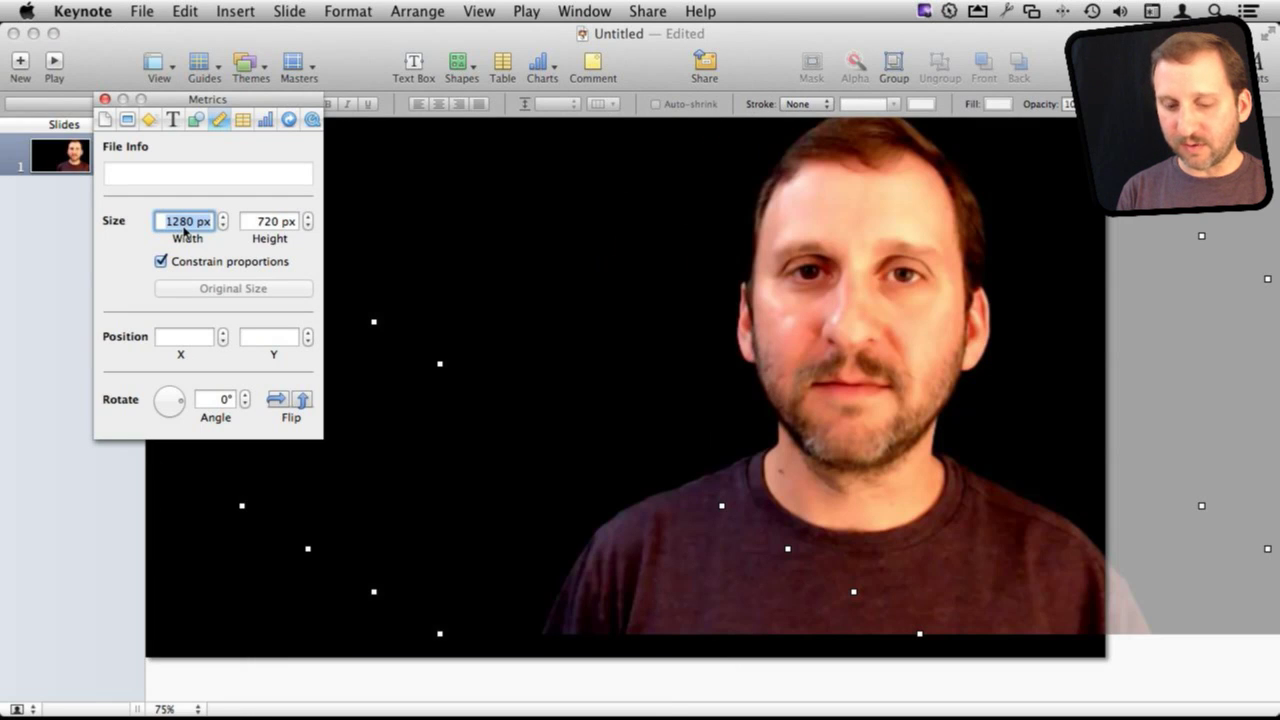
type("360")
key("Return")
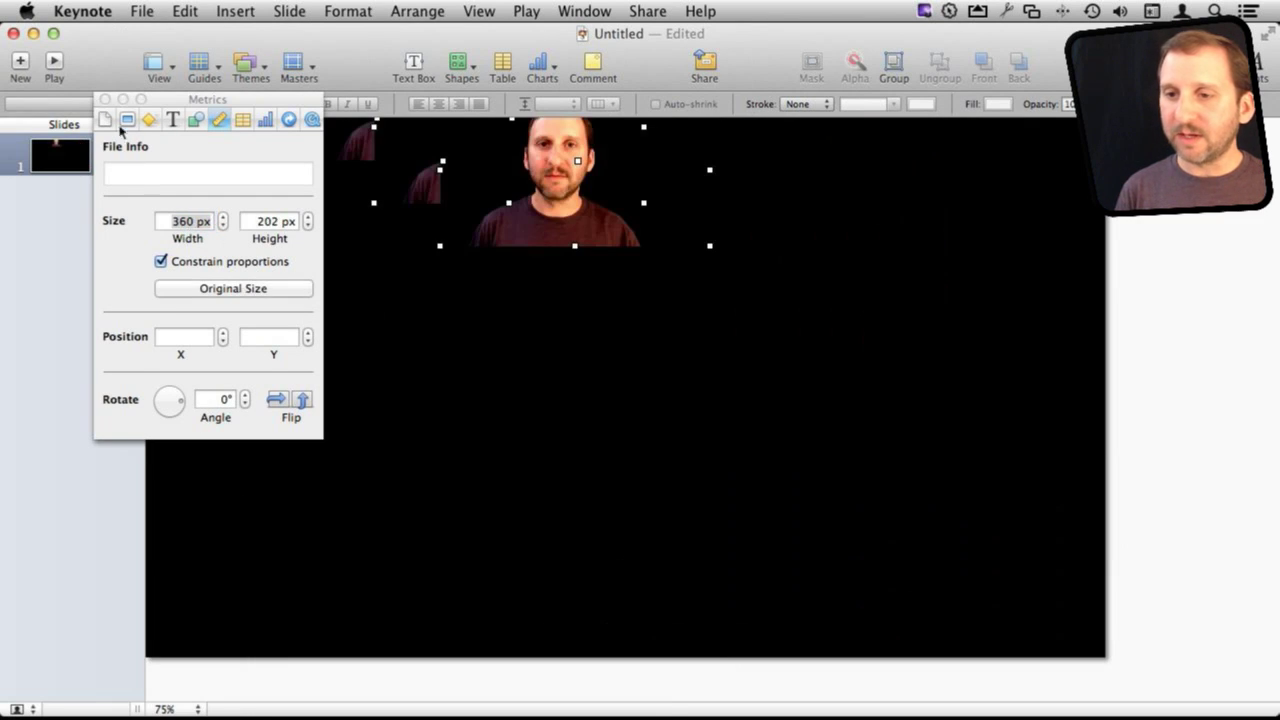
left_click(104, 99)
Move the stacked movies into the middle of the slide and spread them apart so they no longer hide one another
left_click_drag(490, 203, 612, 411)
left_click(471, 480)
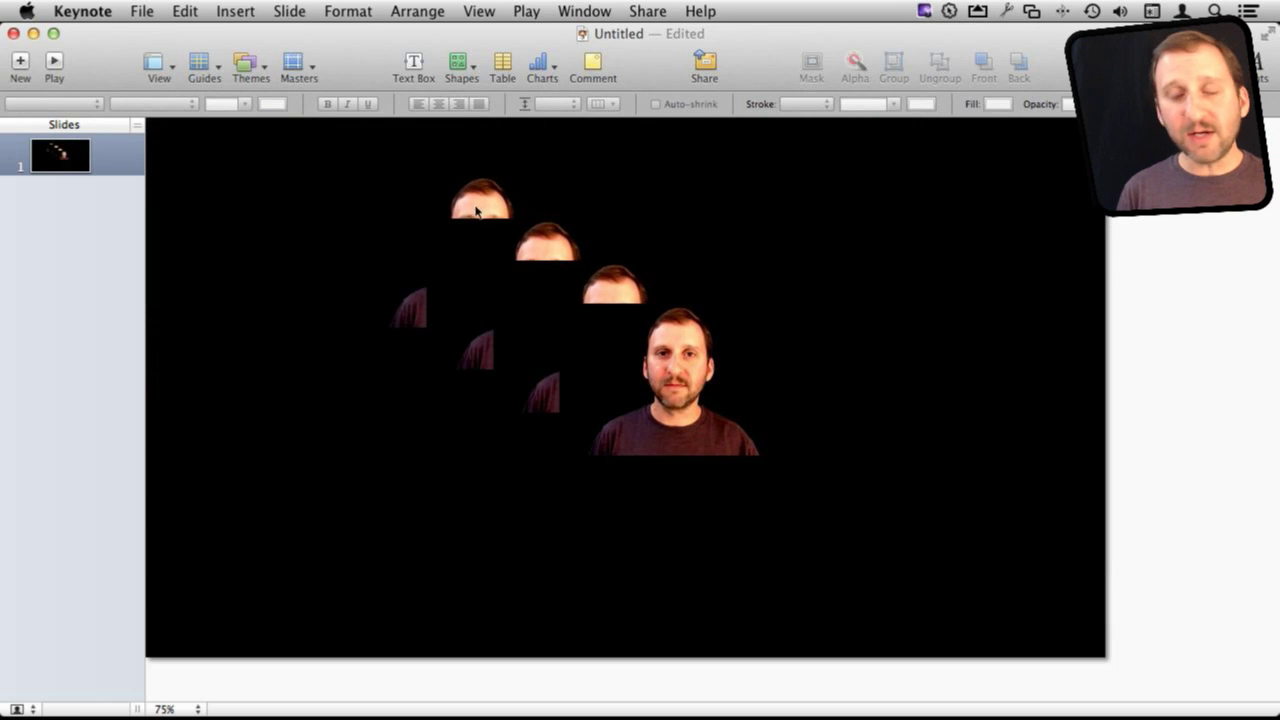
left_click_drag(481, 207, 434, 208)
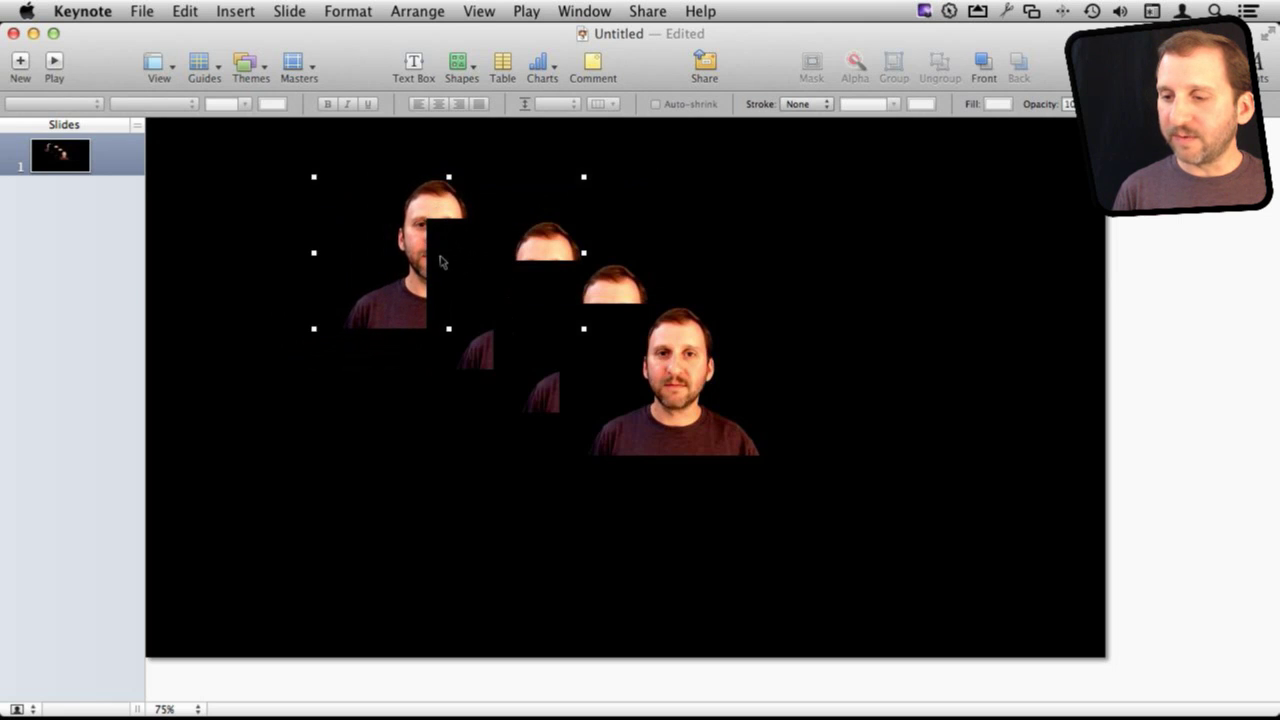
left_click_drag(490, 242, 424, 395)
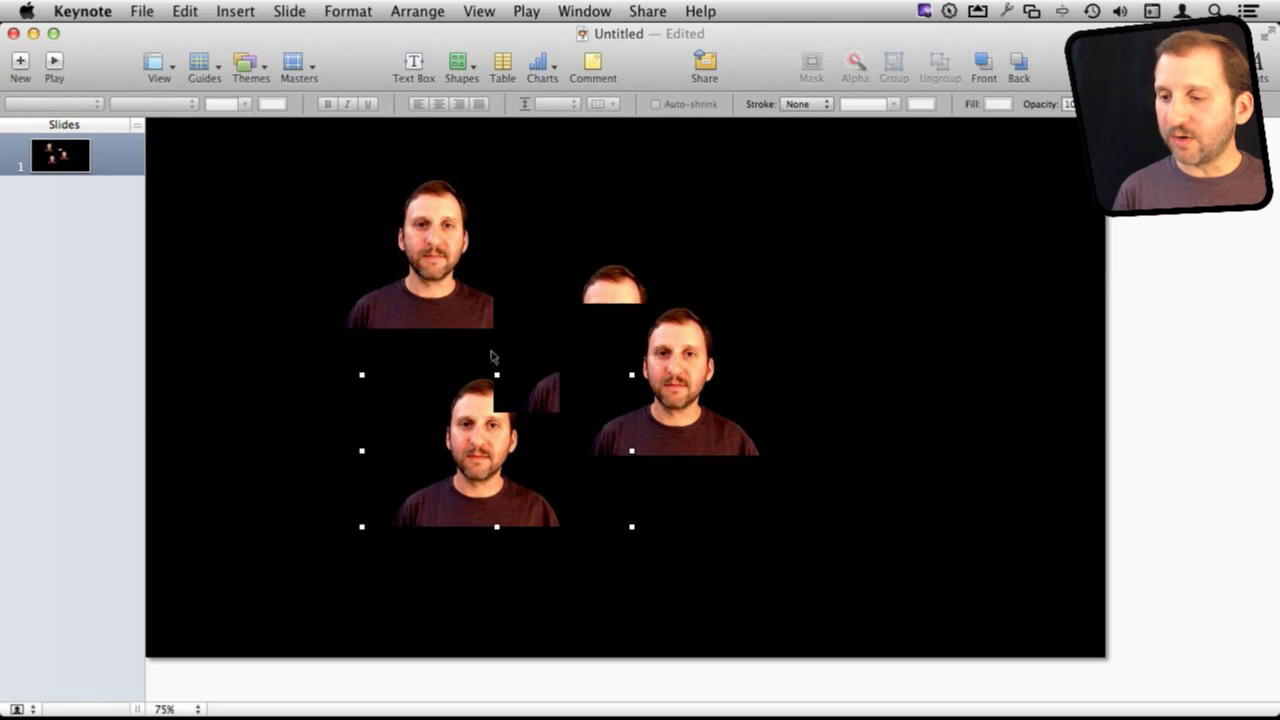
left_click(603, 311)
left_click_drag(603, 311, 789, 248)
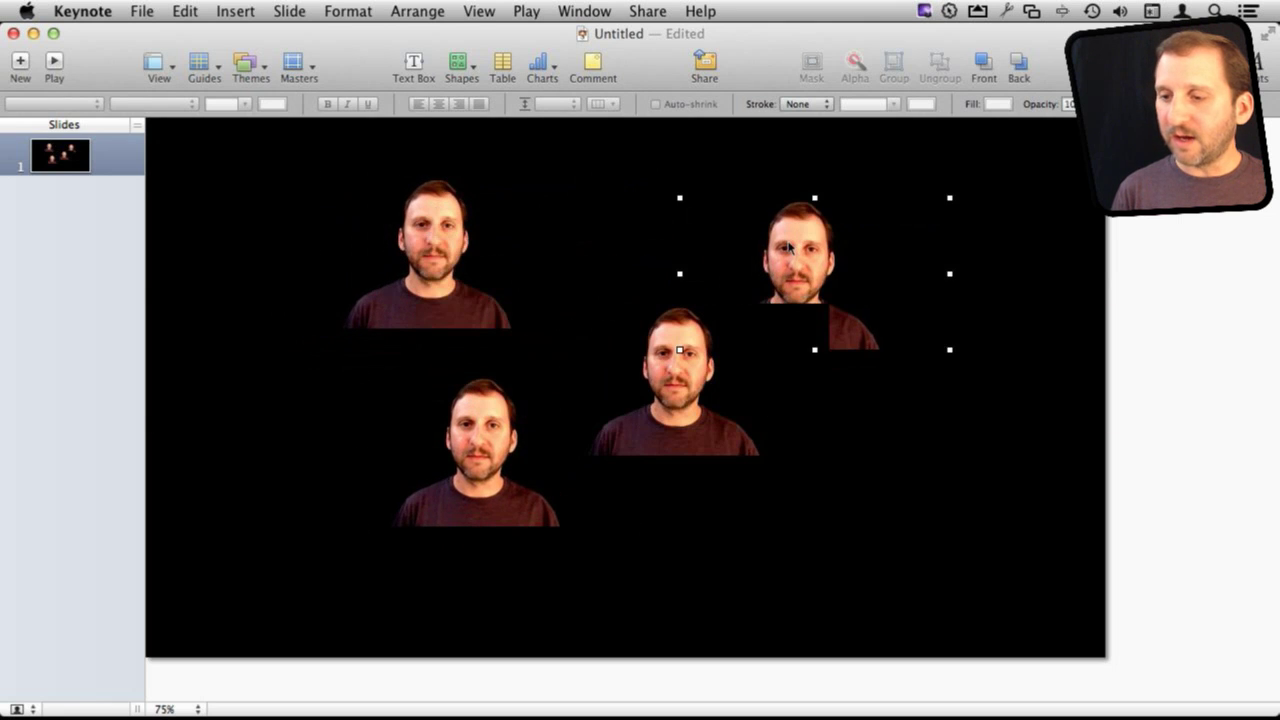
Adjust the right-facing movie in the slide's upper left and move the left-facing movie to the lower right
left_click(421, 253)
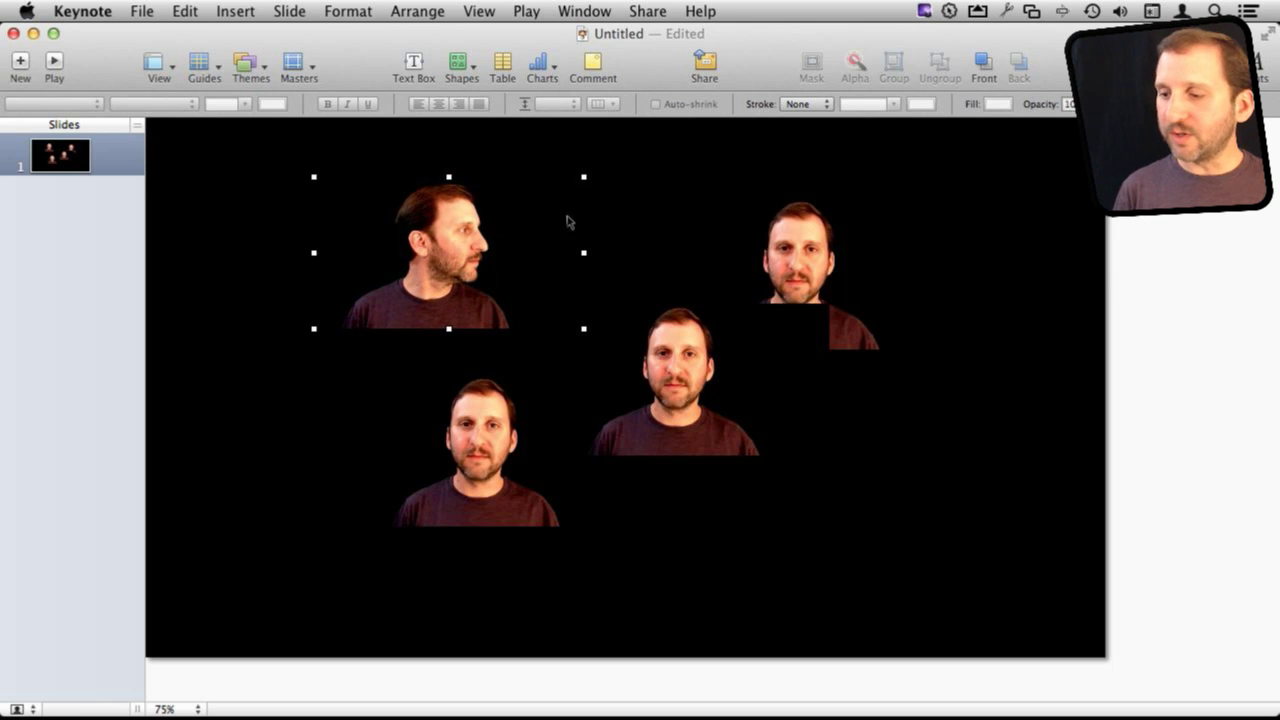
left_click_drag(528, 282, 456, 253)
left_click(792, 257)
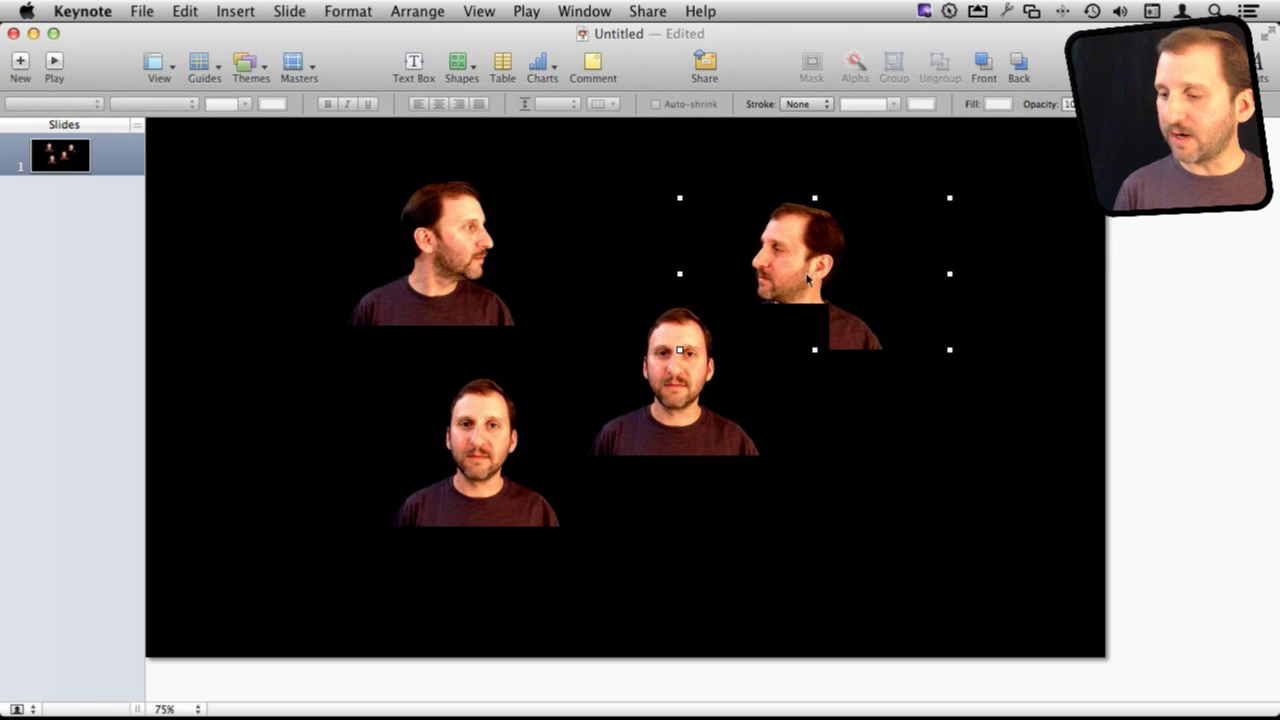
left_click(846, 352)
left_click_drag(846, 352, 866, 520)
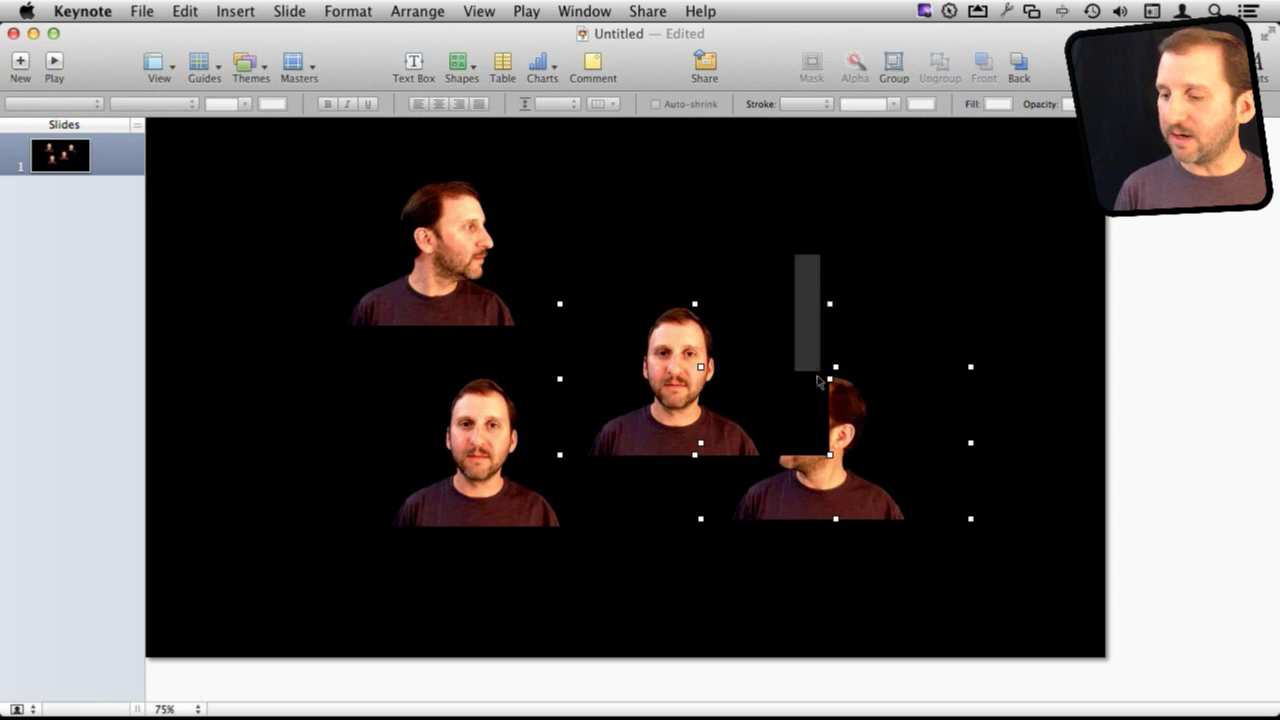
Place the downward-looking movie at the slide's upper right, the forward-facing one at the lower left, and shift the right-facing one inward
left_click(580, 391)
left_click(466, 453)
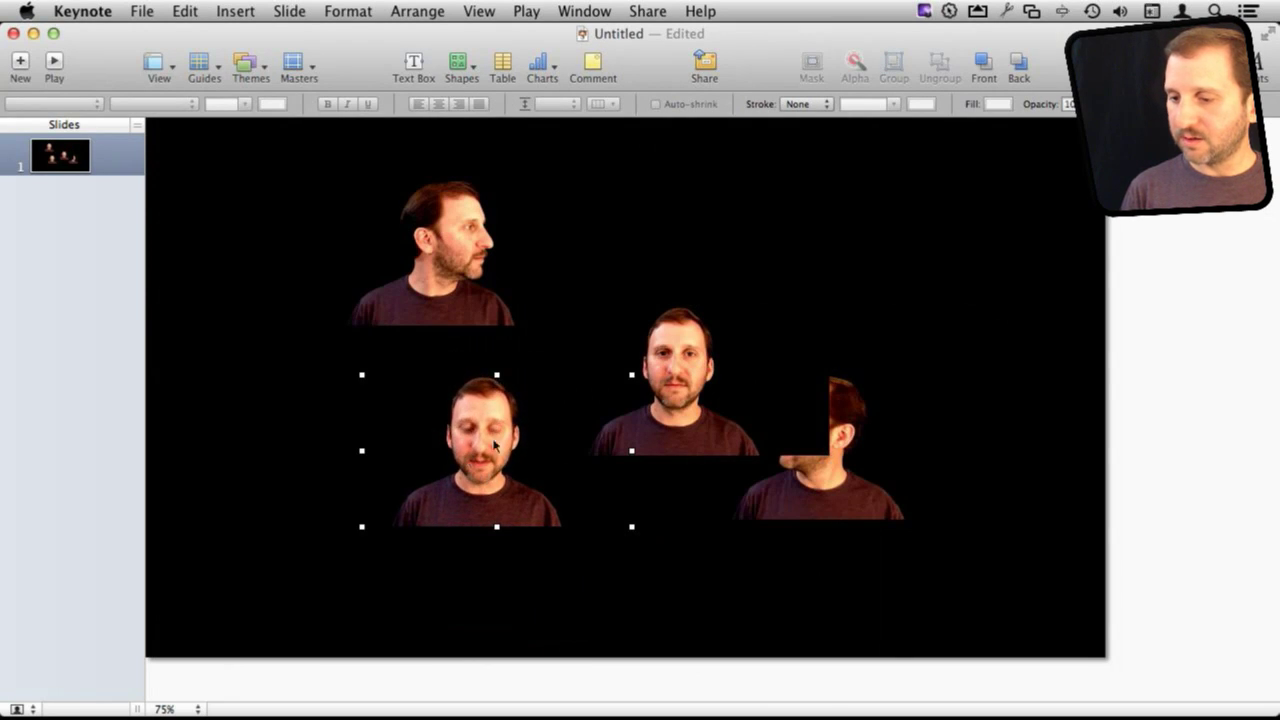
left_click_drag(516, 430, 762, 284)
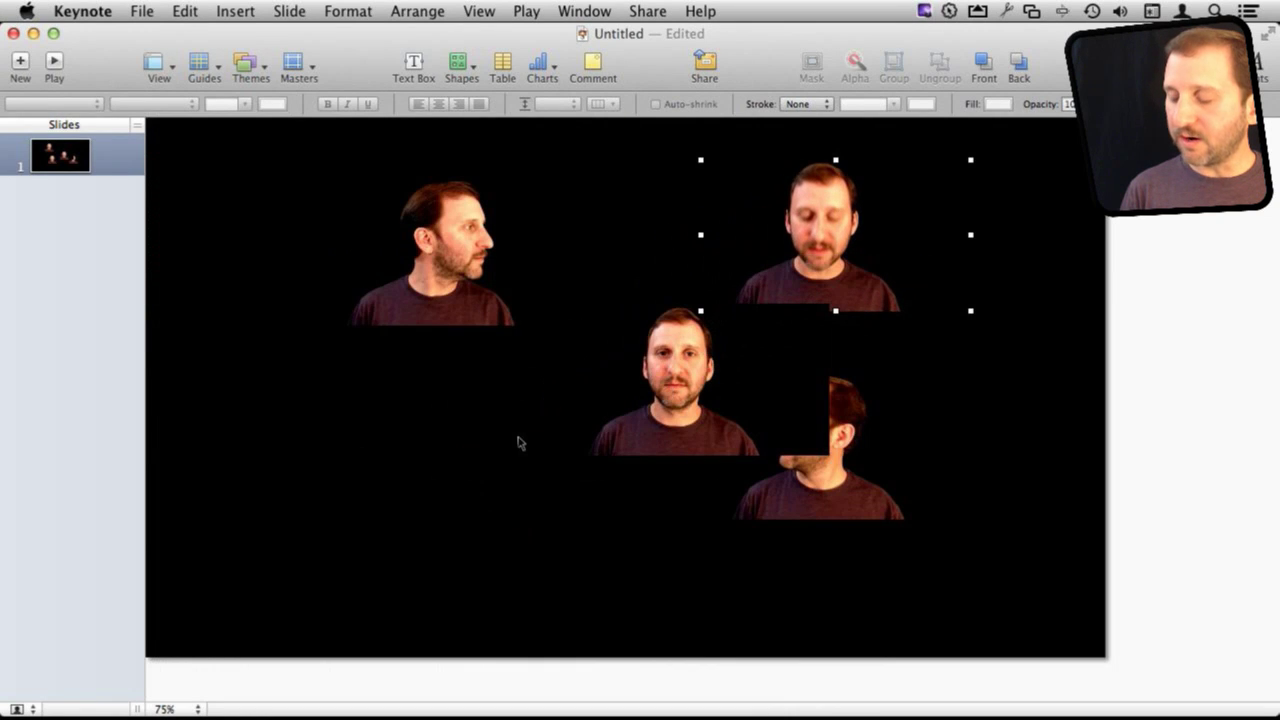
key("super+z")
left_click_drag(455, 261, 506, 255)
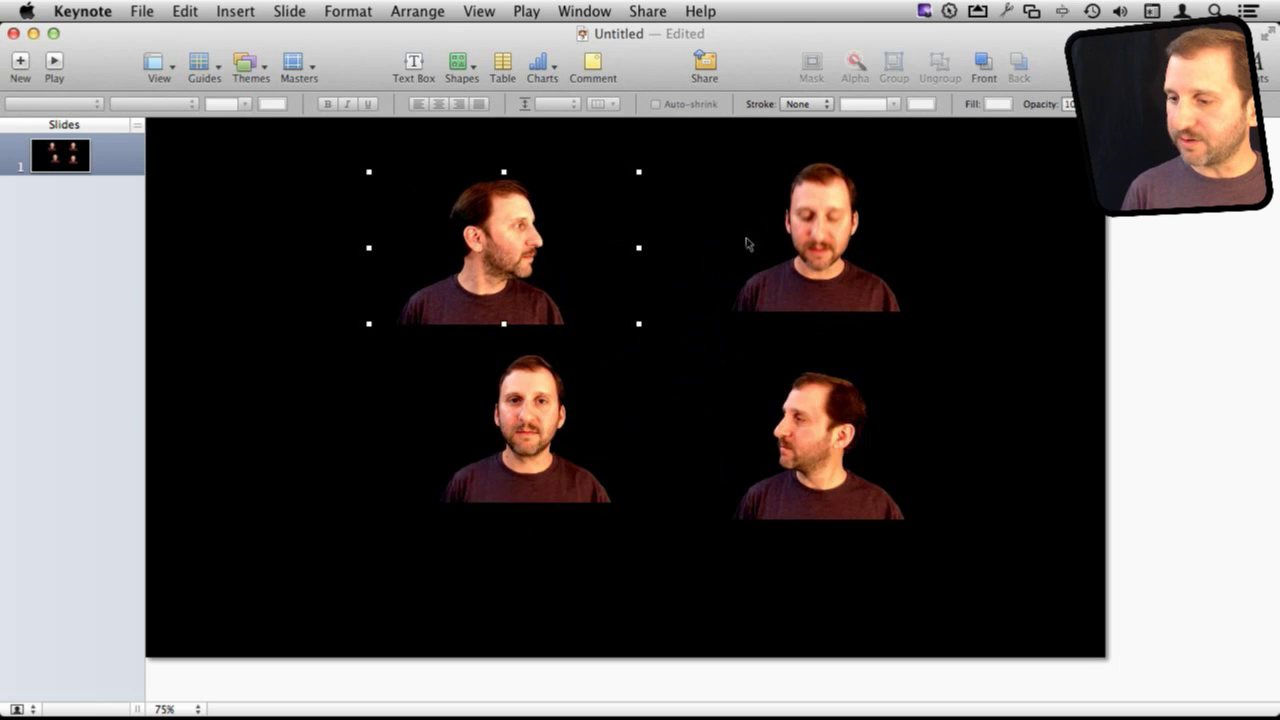
Line up the four movies in an even two-by-two grid on the slide
left_click_drag(807, 236, 803, 242)
left_click_drag(831, 444, 820, 445)
left_click_drag(572, 431, 530, 432)
left_click_drag(905, 292, 778, 250)
left_click_drag(798, 437, 746, 437)
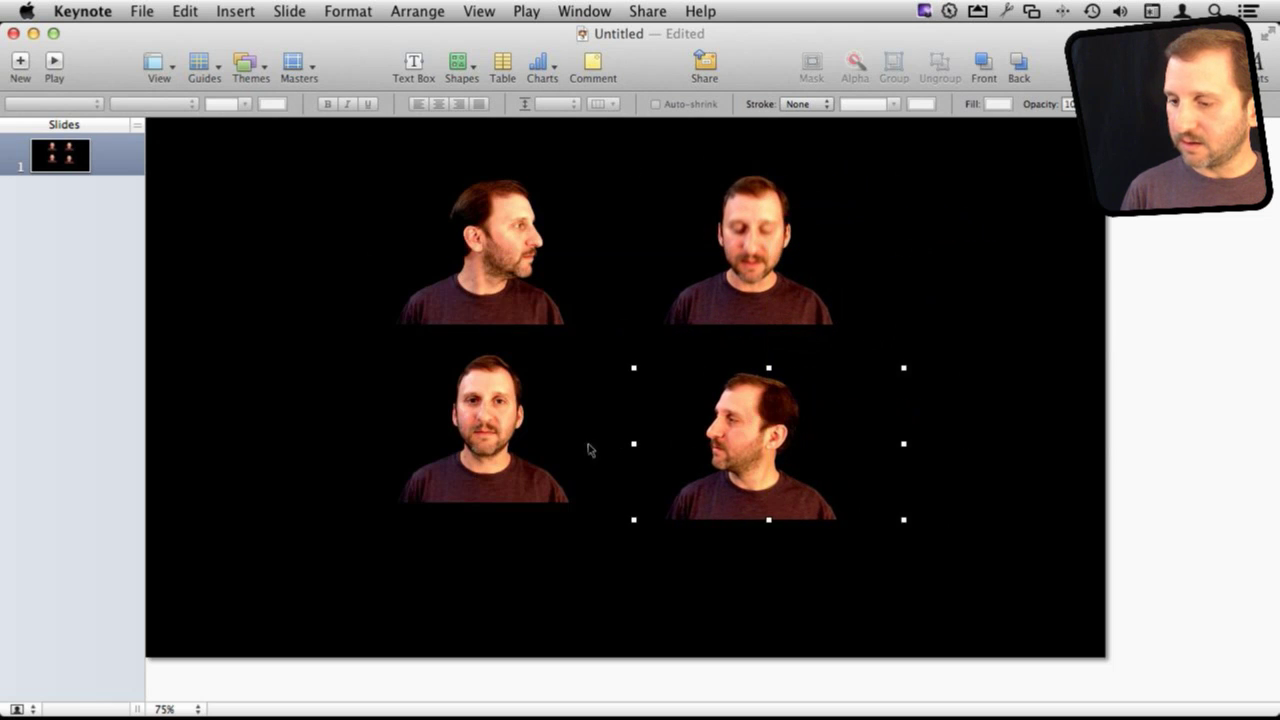
left_click_drag(522, 452, 512, 467)
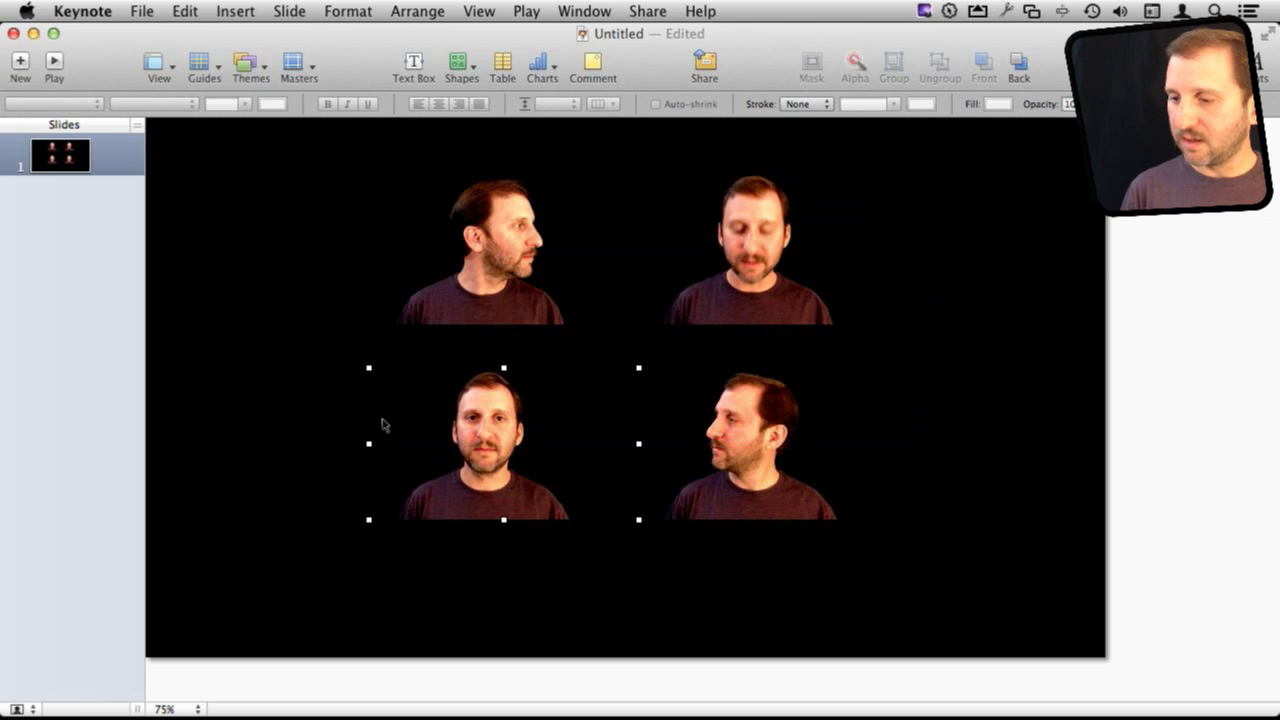
left_click(313, 421)
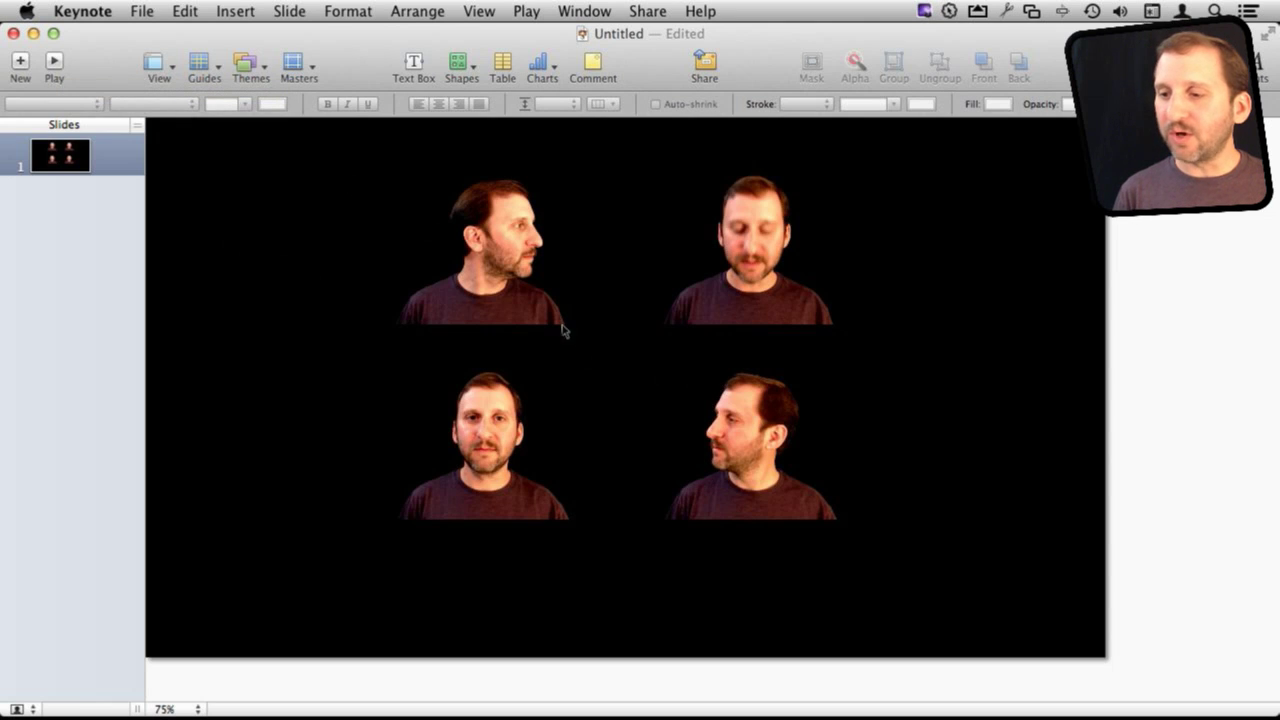
Set up a QuickTime export with Fixed Timing playback and a slide duration of 12 seconds
left_click(149, 12)
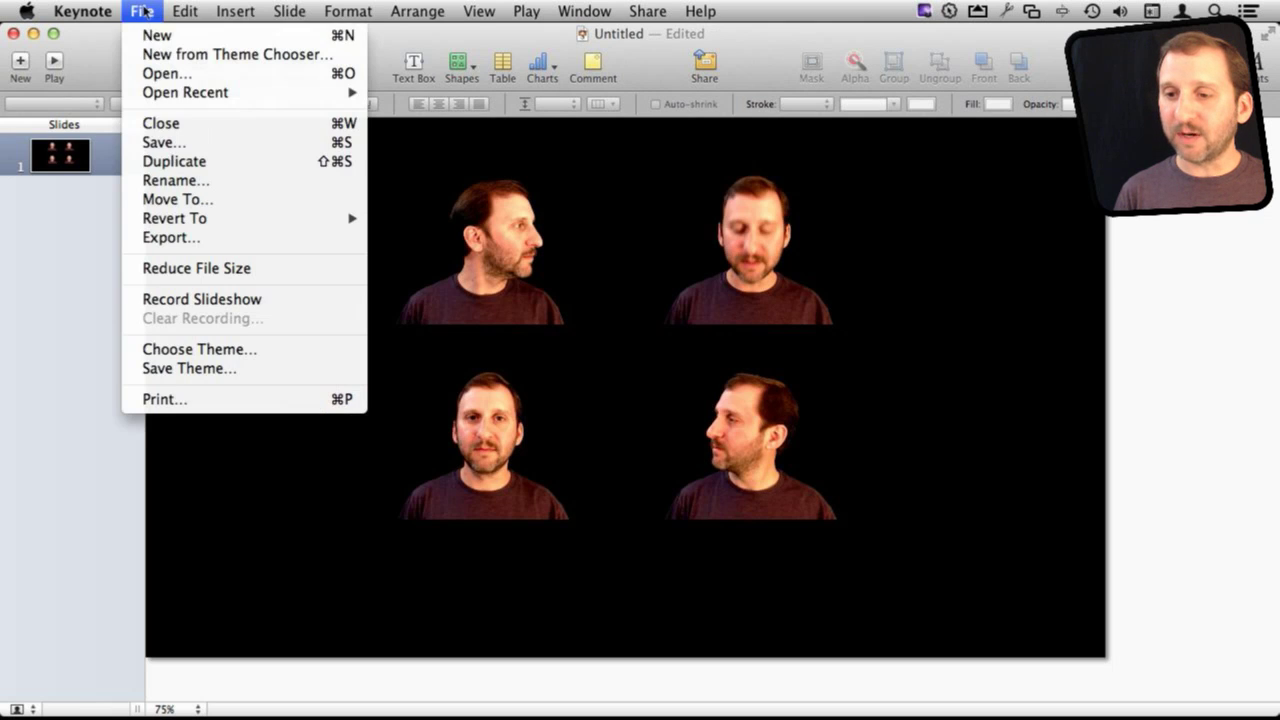
left_click(203, 238)
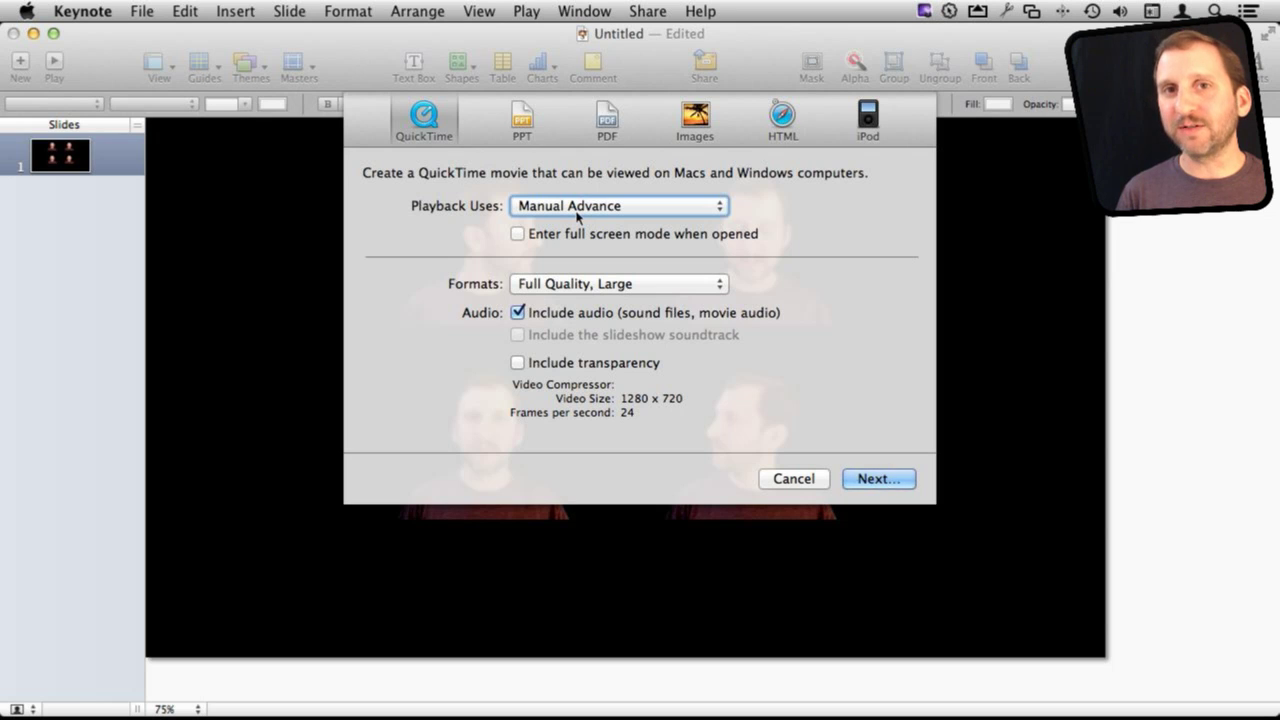
left_click(576, 212)
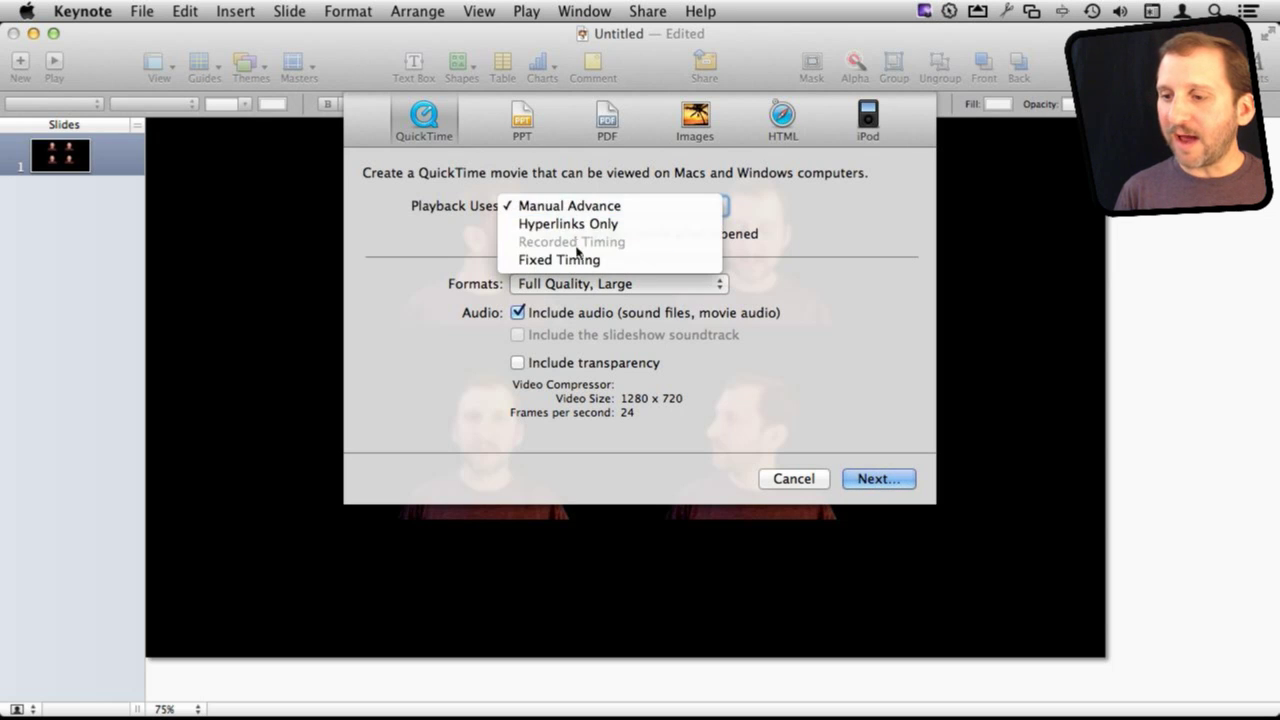
left_click(576, 259)
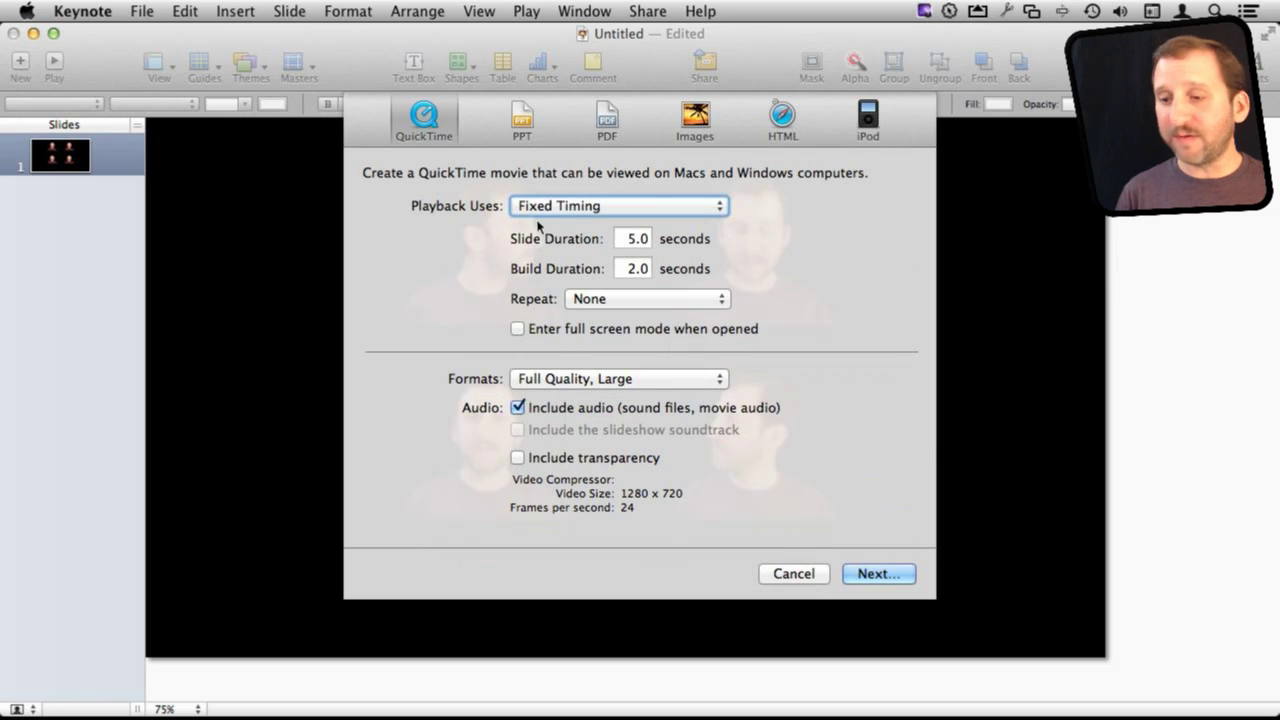
double_click(641, 240)
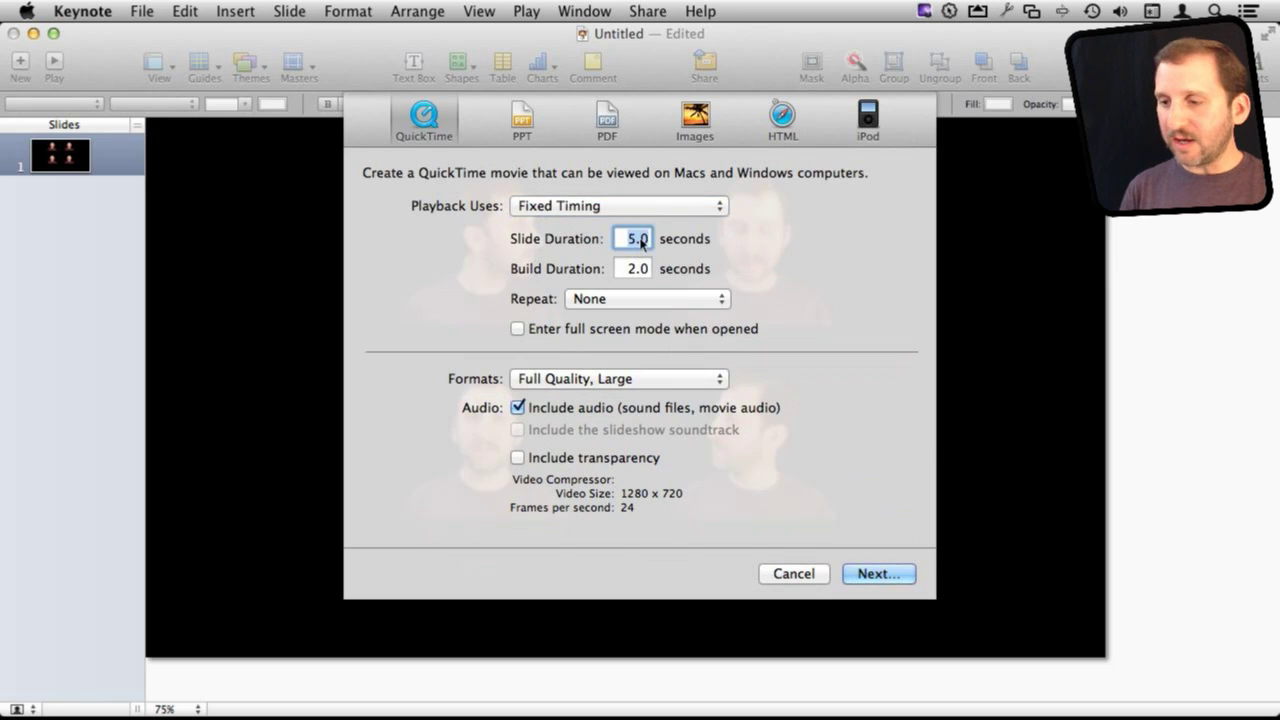
type("1")
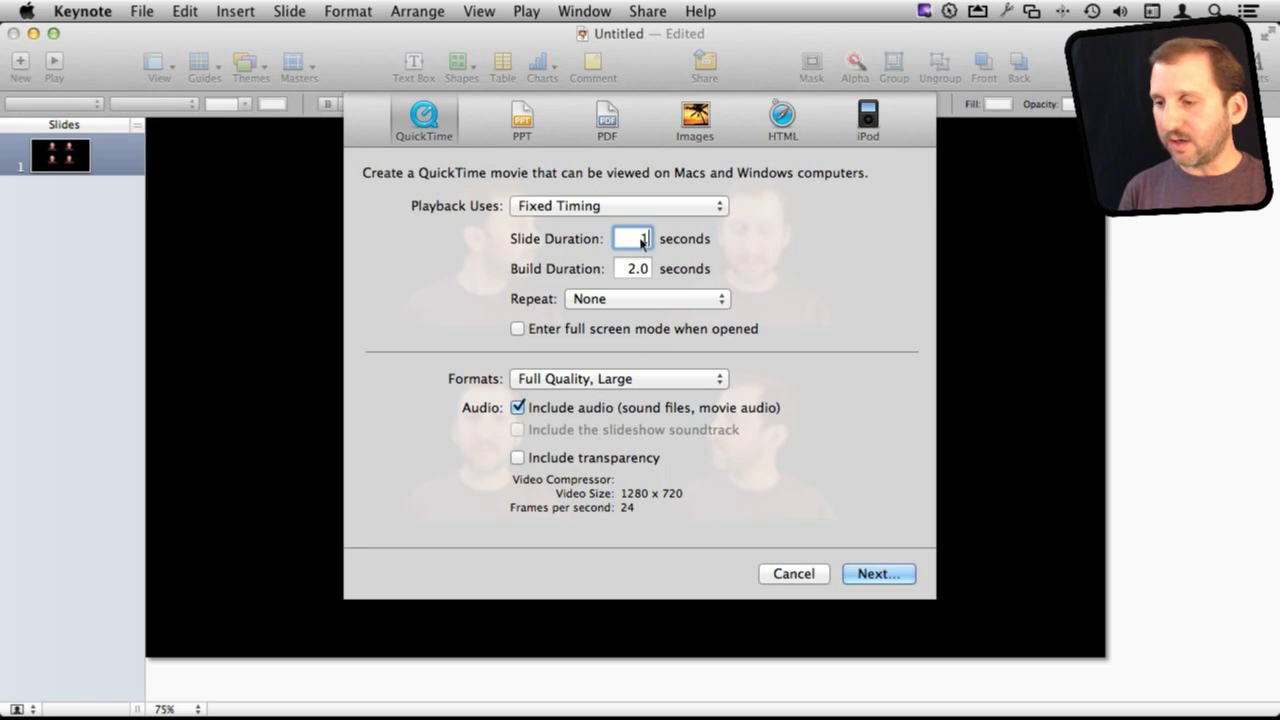
type("2")
key("Tab")
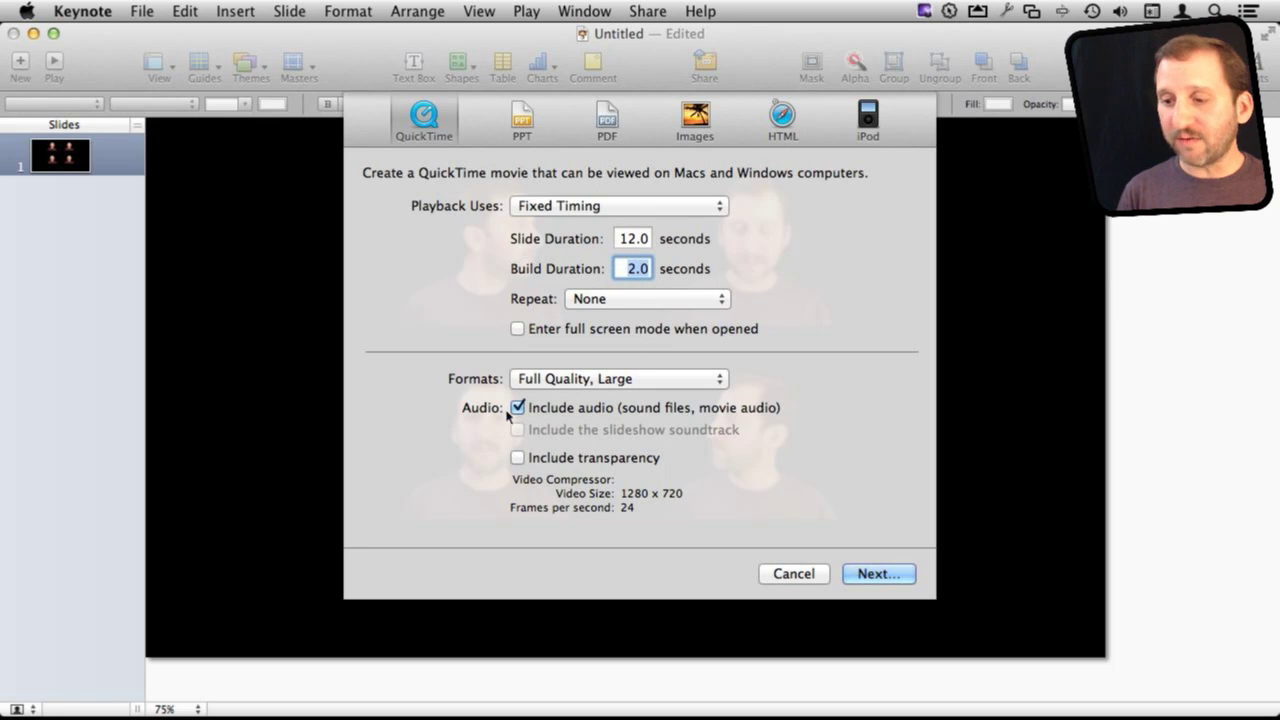
Export the QuickTime movie to the Desktop as Finished.mov
left_click(876, 574)
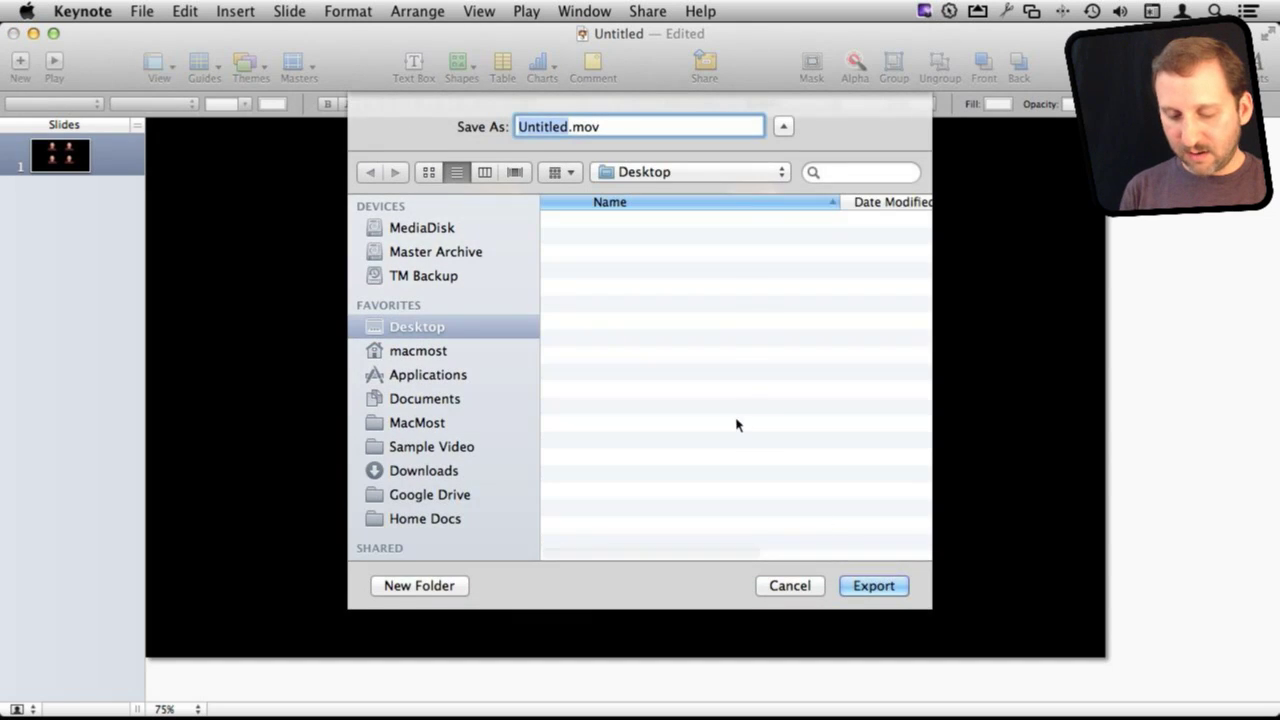
type("Finished")
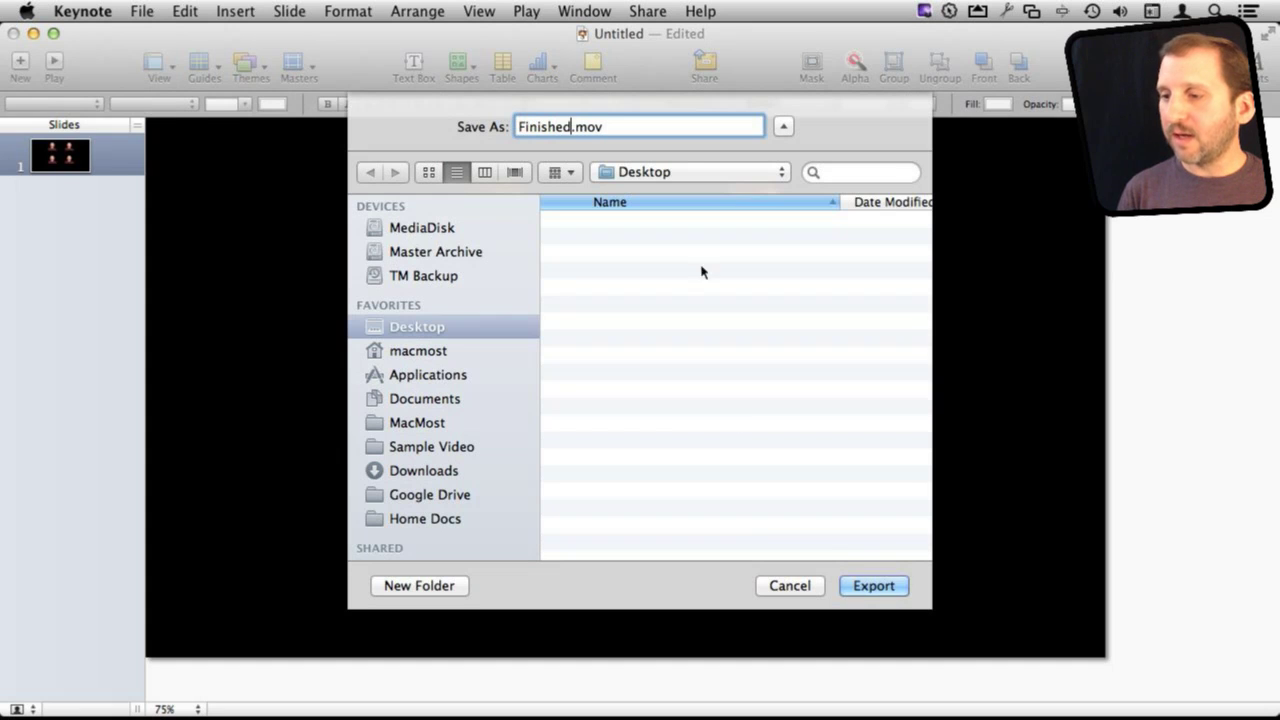
left_click(864, 586)
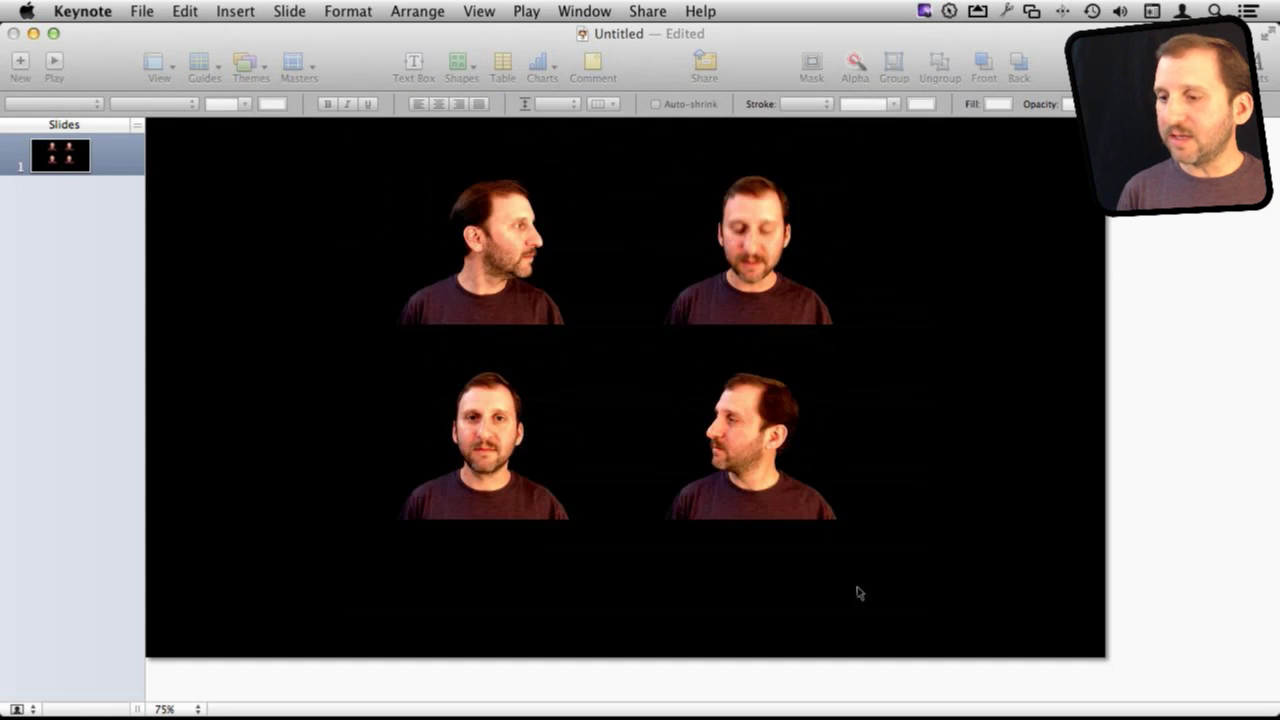